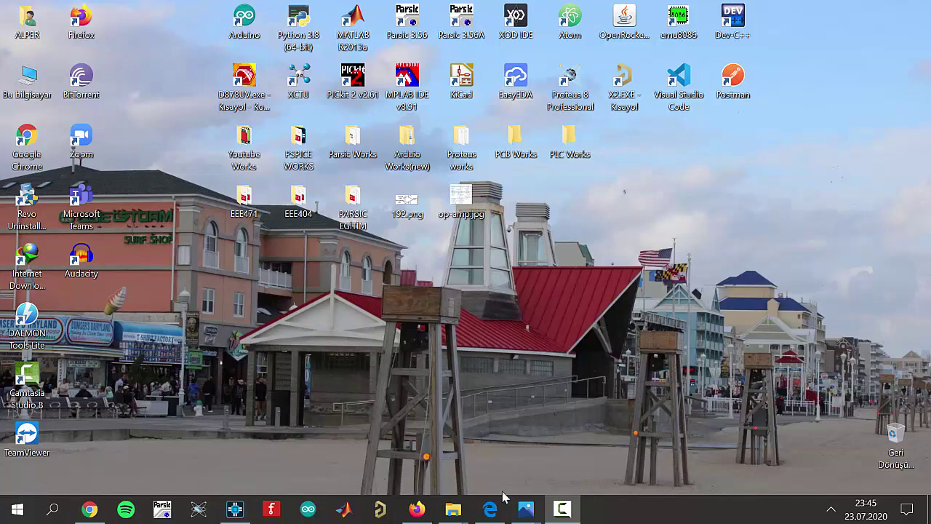
Bring the LM741 unity-gain inverting schematic back up from the taskbar.
click(243, 502)
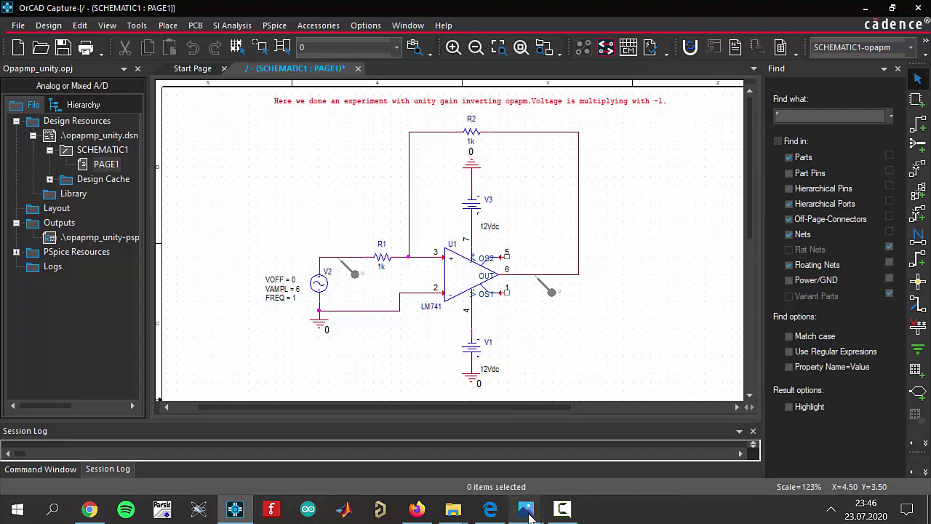
View the op-amp symbol picture in Photos, then close it.
mouse_move(526, 509)
click(494, 469)
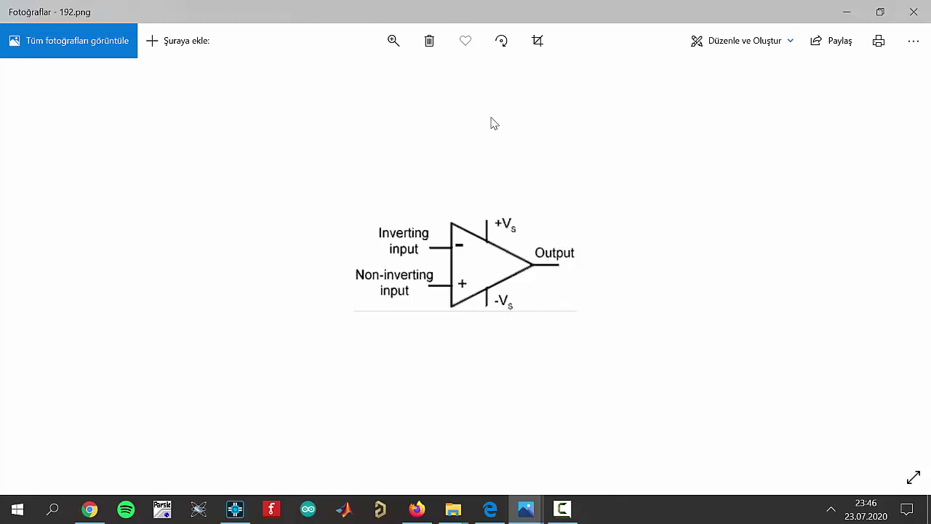
click(919, 9)
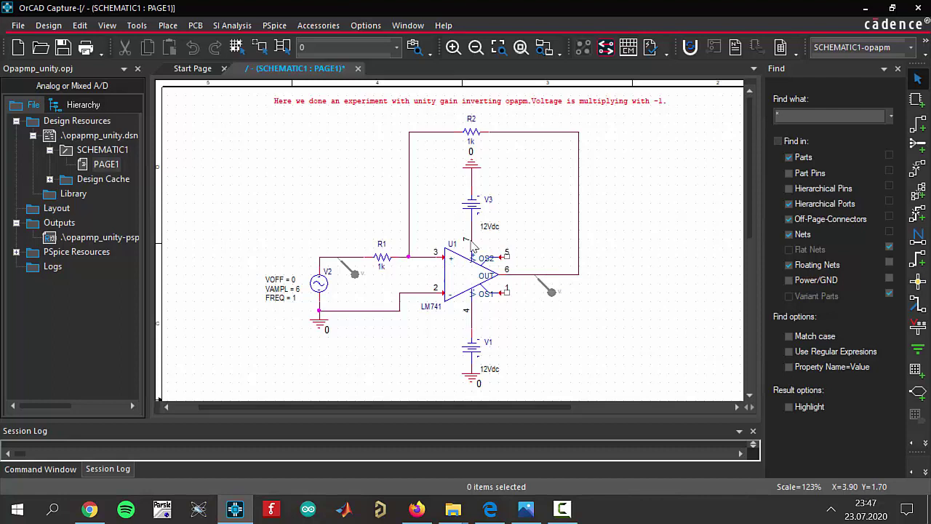
Add off-page connectors to the Find panel filters.
click(788, 220)
Create a new simulation profile named 'inverting'.
click(275, 25)
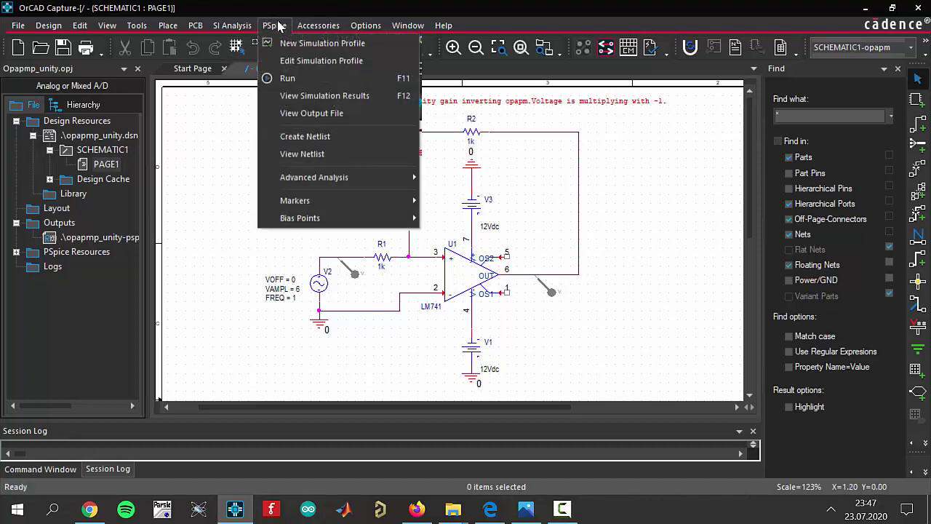
click(282, 29)
click(290, 46)
text(inverting)
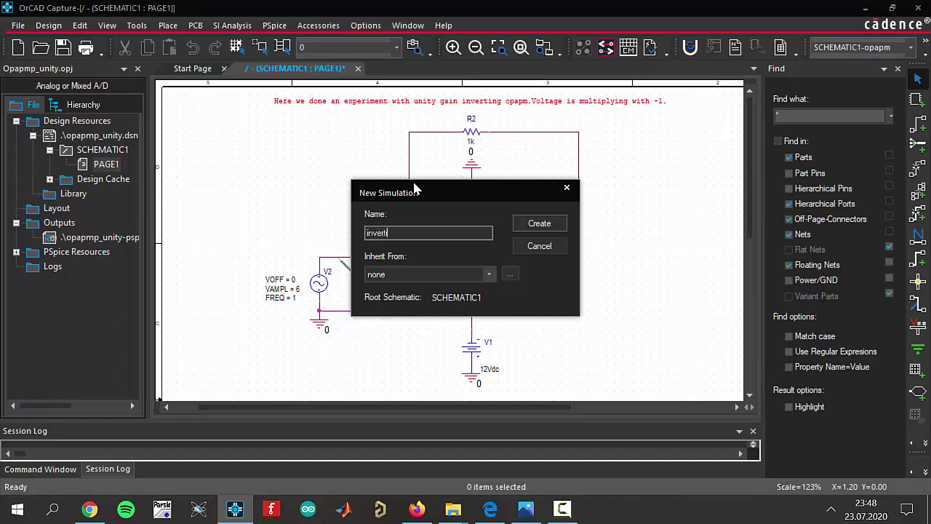
click(537, 224)
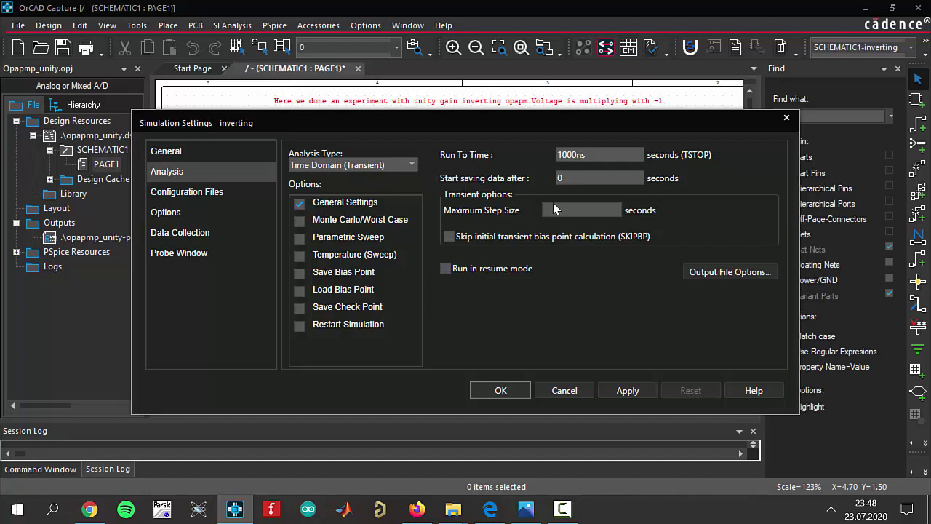
Set the transient run-to time to 2 s and maximum step size to 0.1 s.
double_click(623, 158)
text(2s)
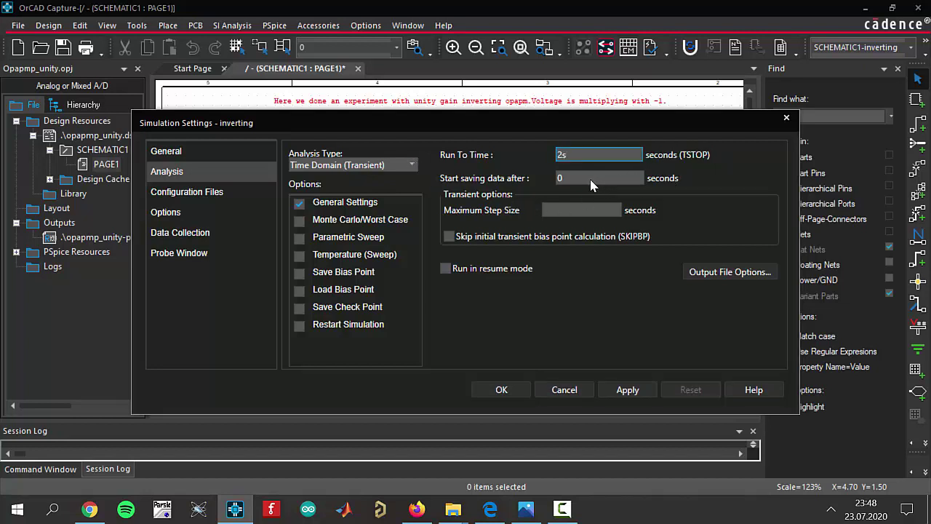
click(594, 179)
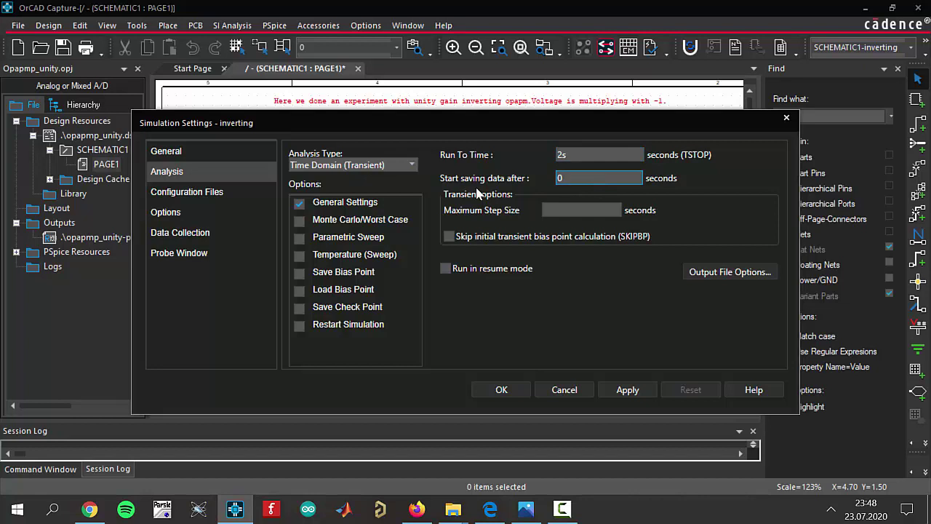
click(565, 211)
text(0.1)
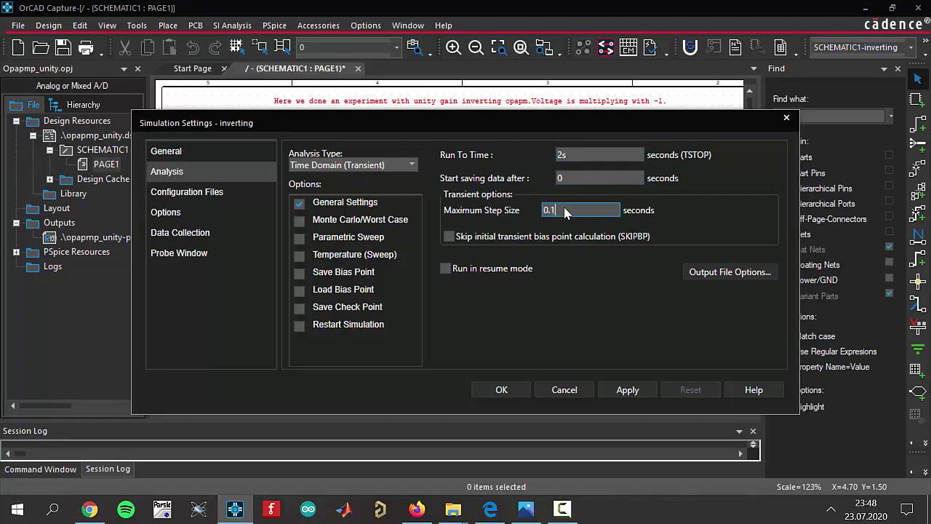
click(765, 237)
click(627, 389)
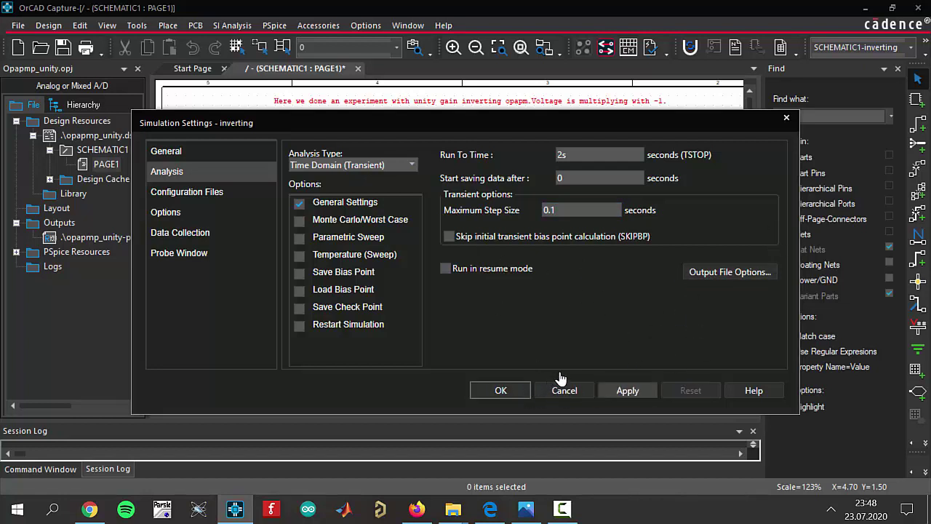
key(Return)
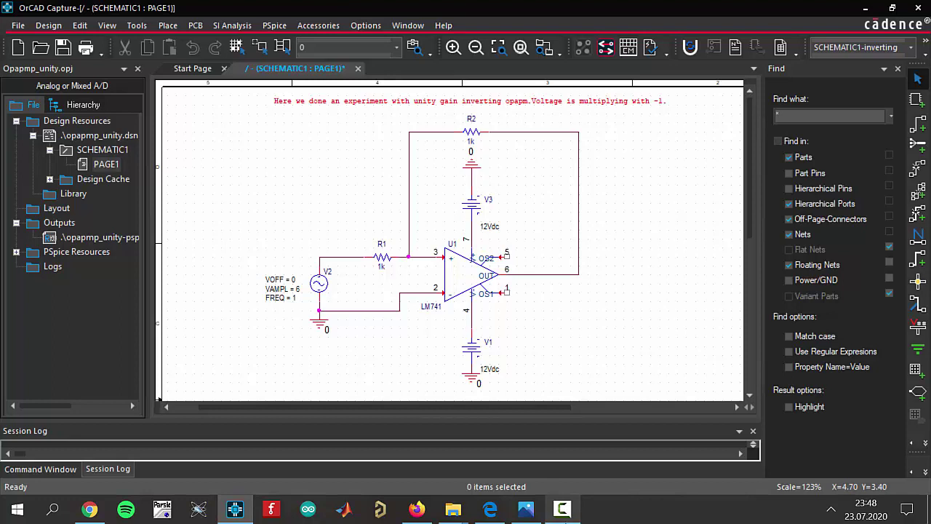
Run the 'inverting' transient simulation, check PSpice A/D, and return to the schematic.
click(274, 25)
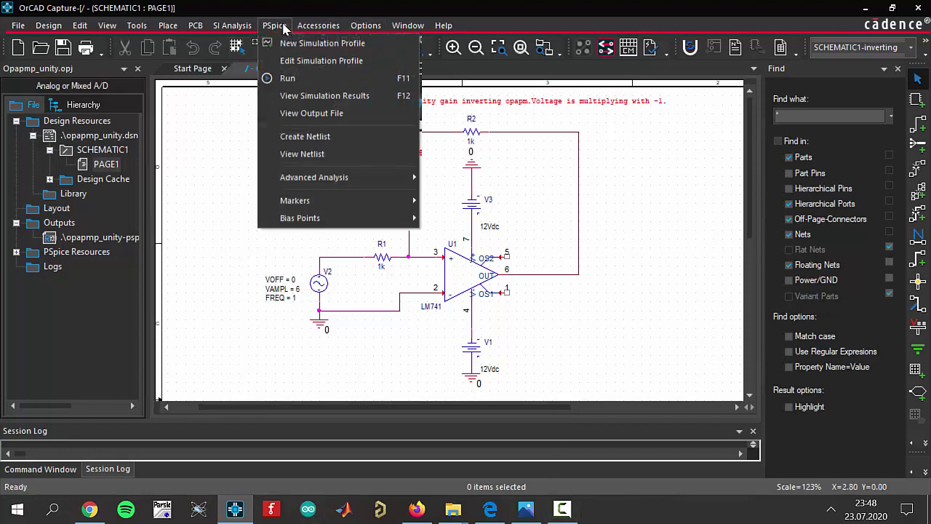
mouse_move(274, 26)
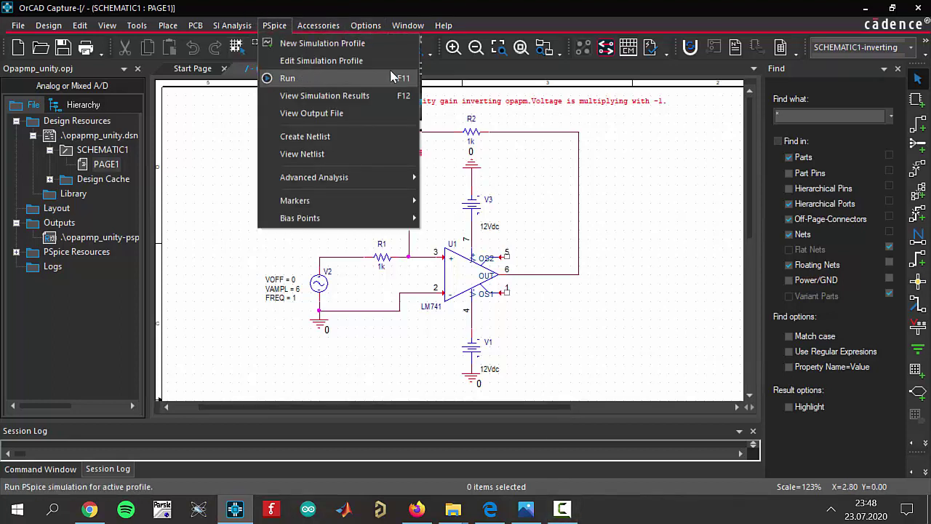
click(293, 80)
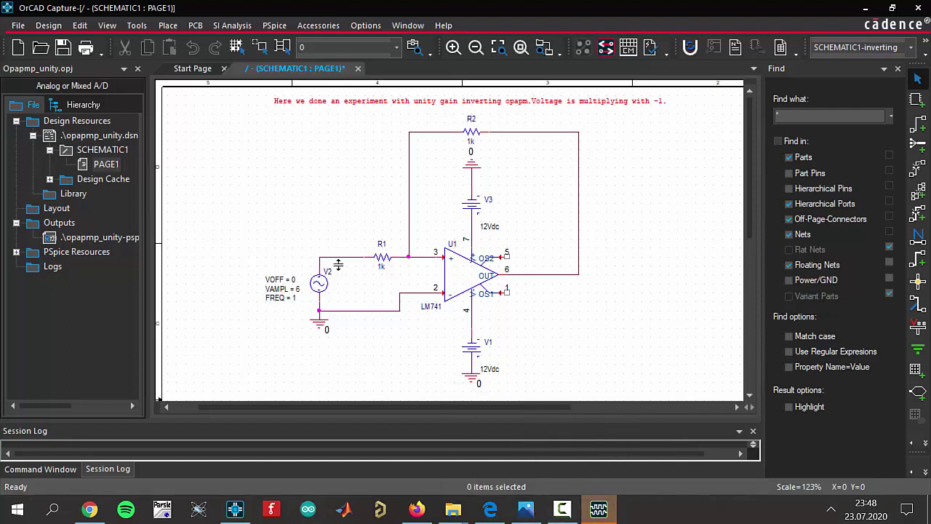
click(604, 512)
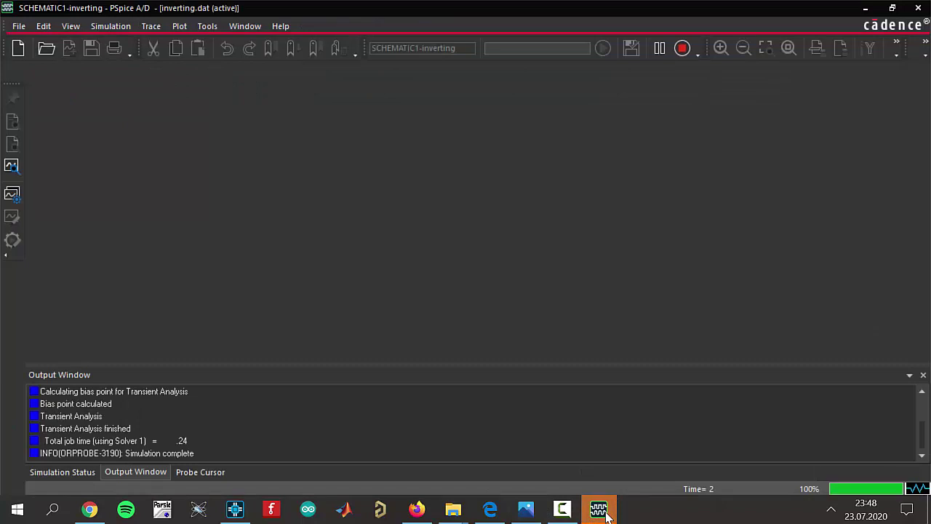
click(562, 509)
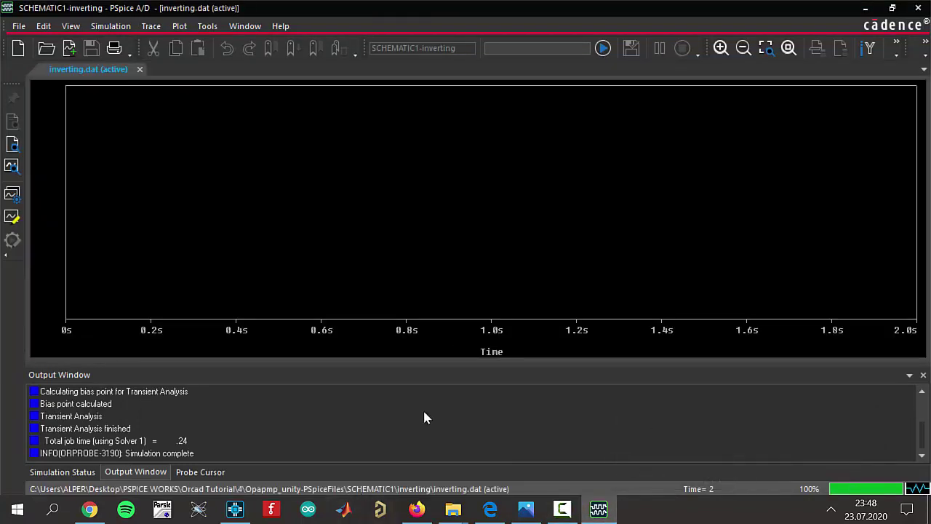
click(235, 509)
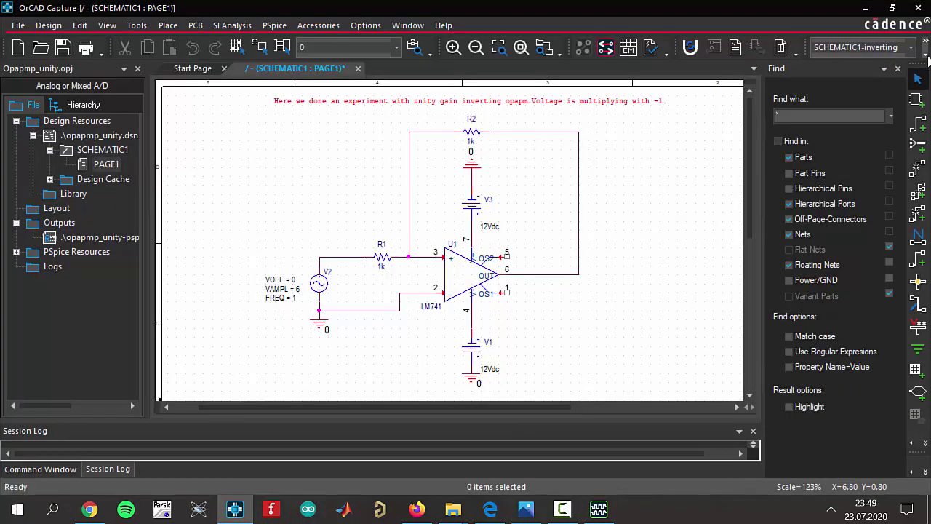
Place voltage markers on the V2–R1 input wire and op-amp output wire, then view the waveforms.
click(927, 58)
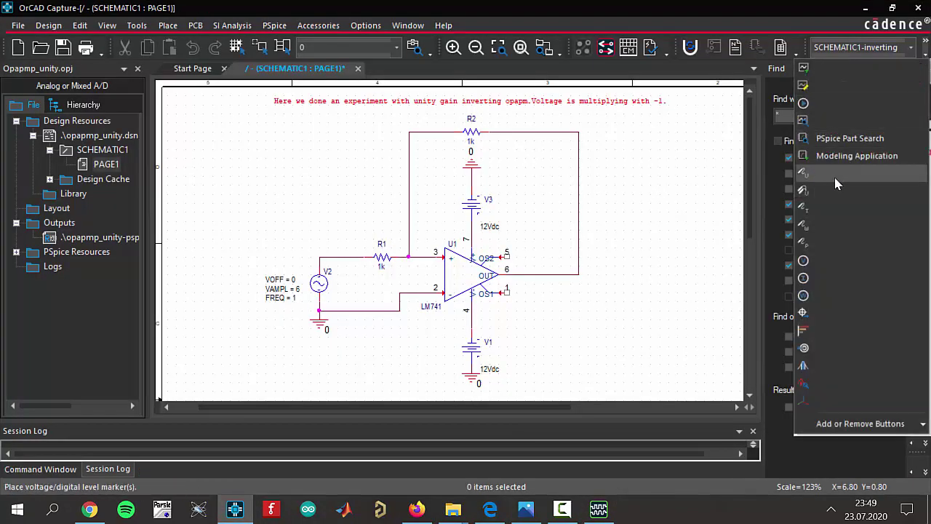
click(818, 175)
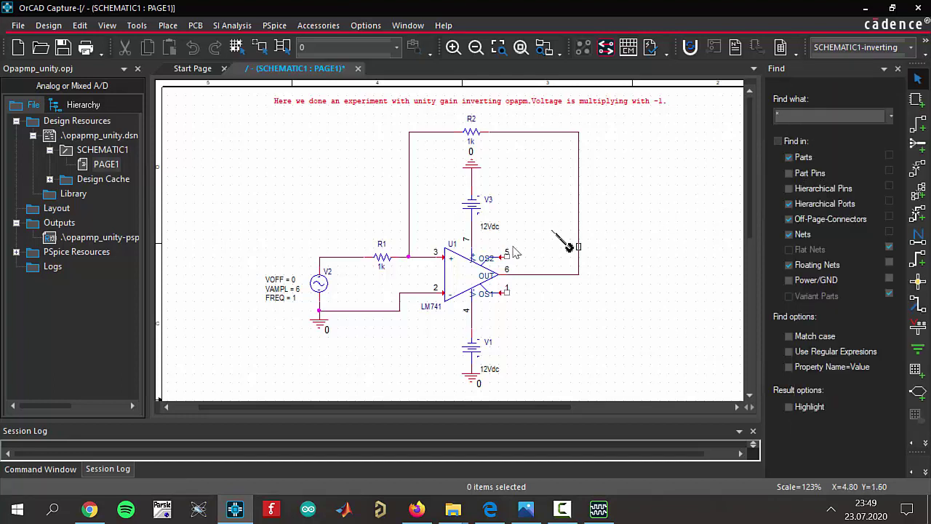
click(348, 262)
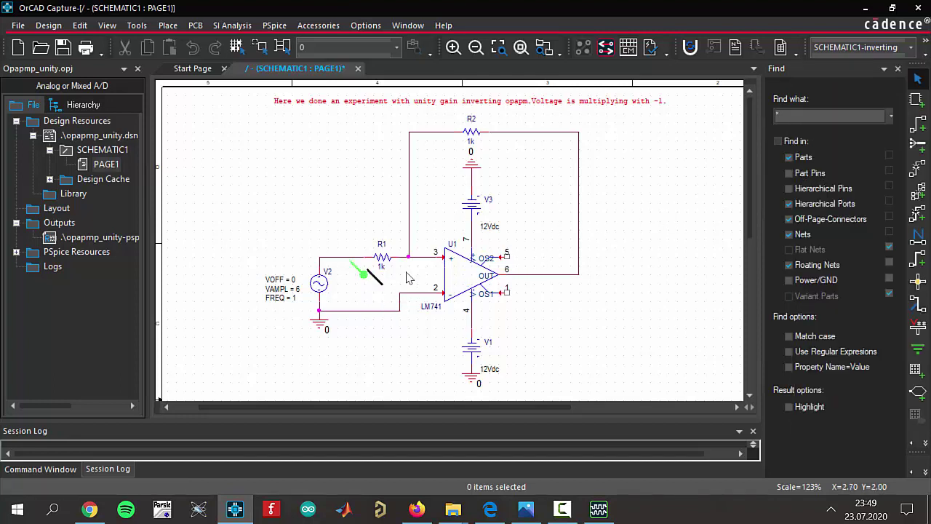
click(547, 287)
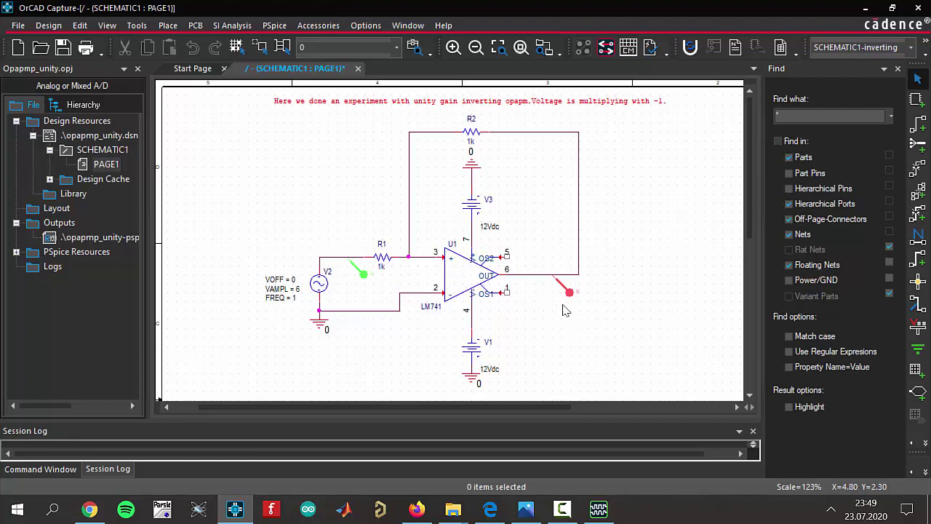
key(Escape)
key(F11)
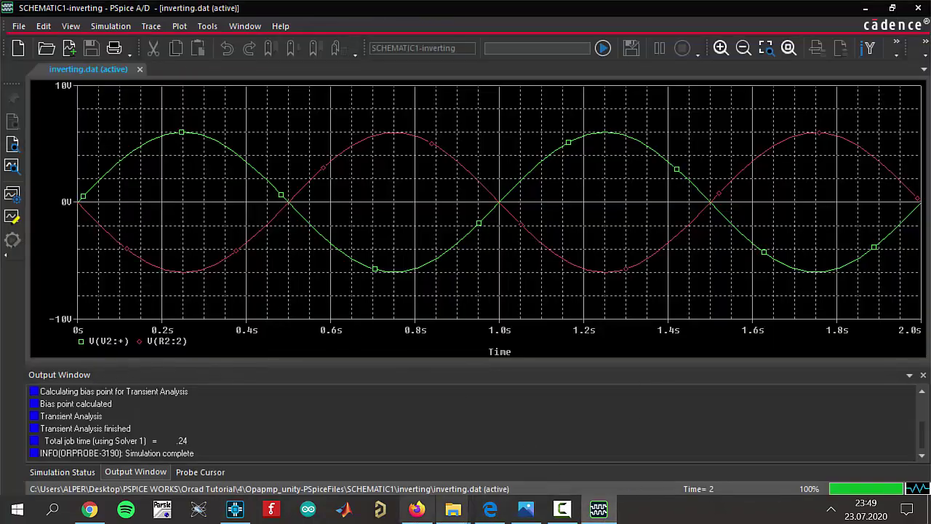
Review the V(V2:+) input and V(R2:2) inverted output traces, then open op-amp.jpg.
click(235, 509)
click(235, 513)
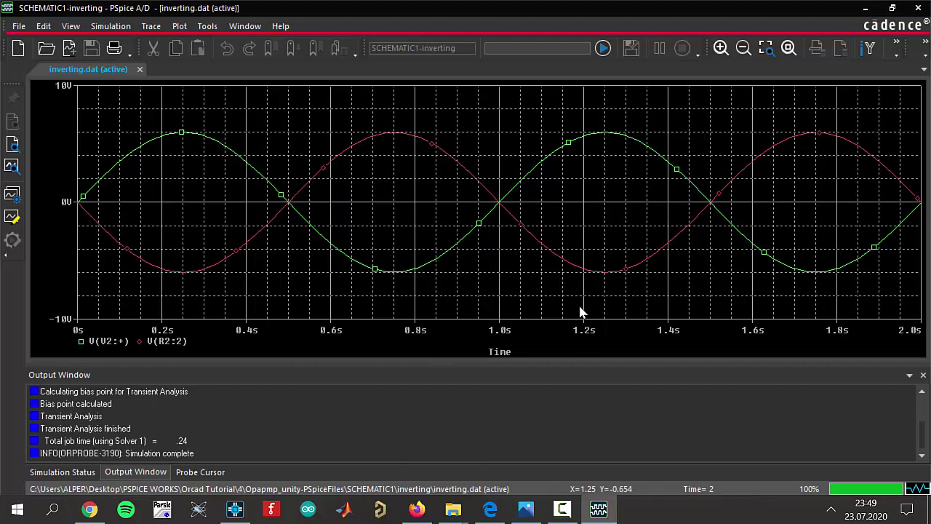
click(685, 445)
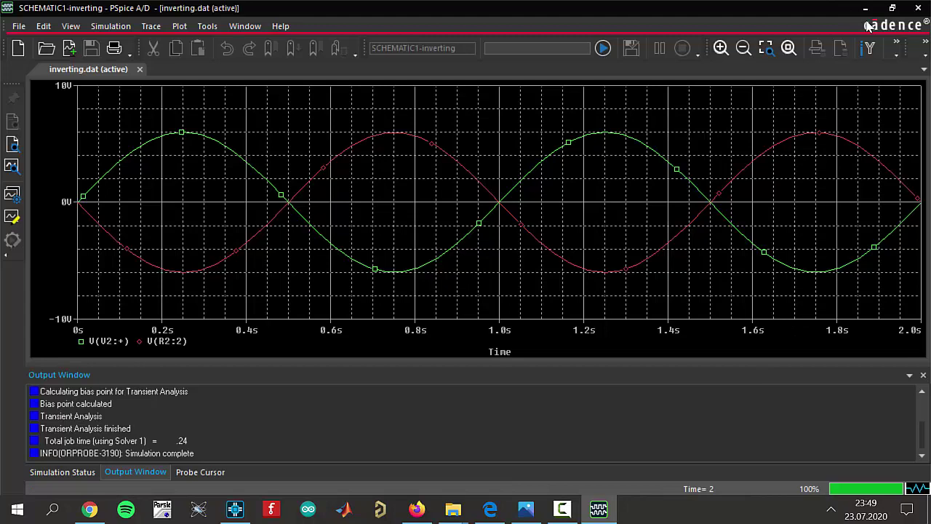
mouse_move(526, 509)
click(537, 515)
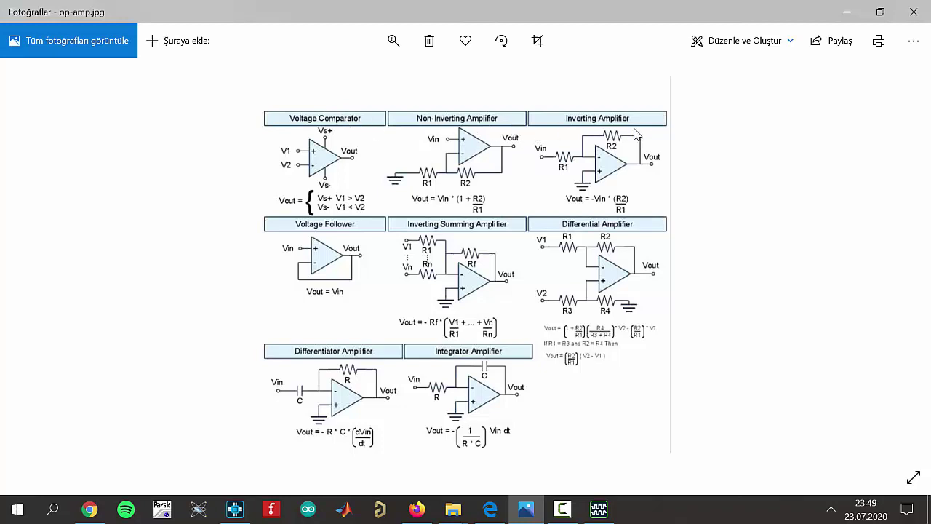
scroll(603, 163, up, 1)
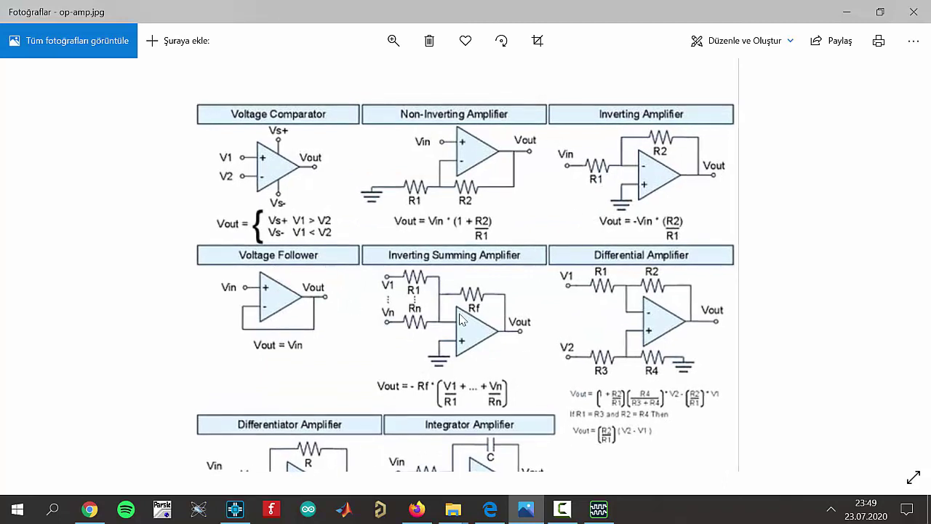
scroll(460, 320, down, 1)
scroll(554, 322, down, 1)
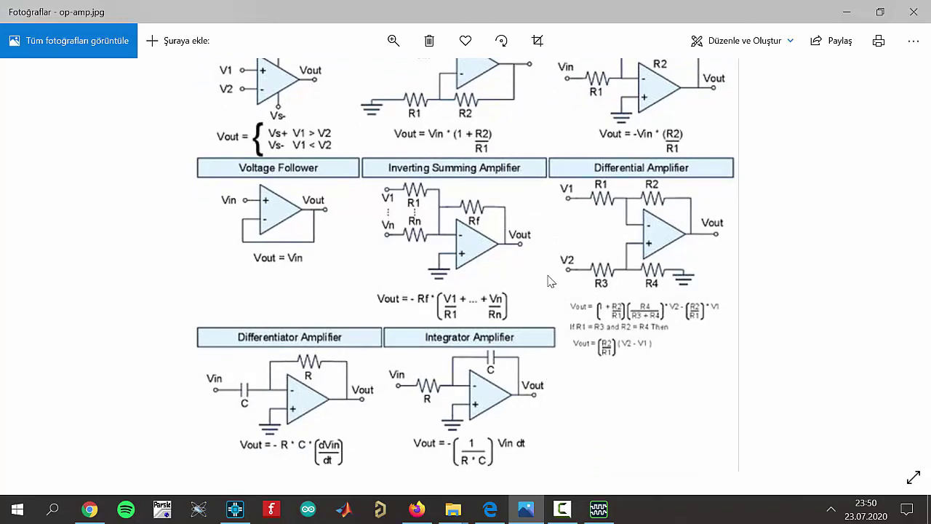
scroll(535, 258, up, 2)
scroll(509, 248, down, 1)
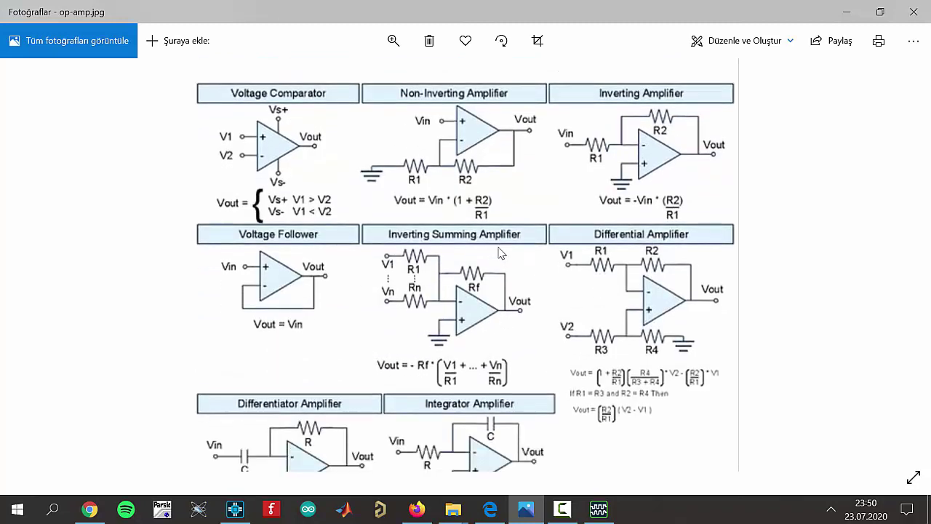
scroll(473, 233, down, 2)
scroll(524, 138, up, 2)
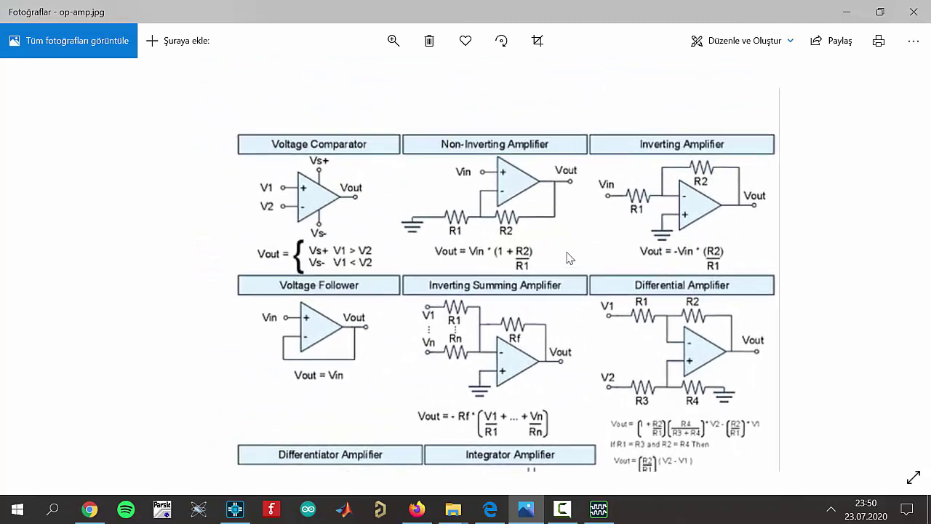
scroll(538, 218, down, 2)
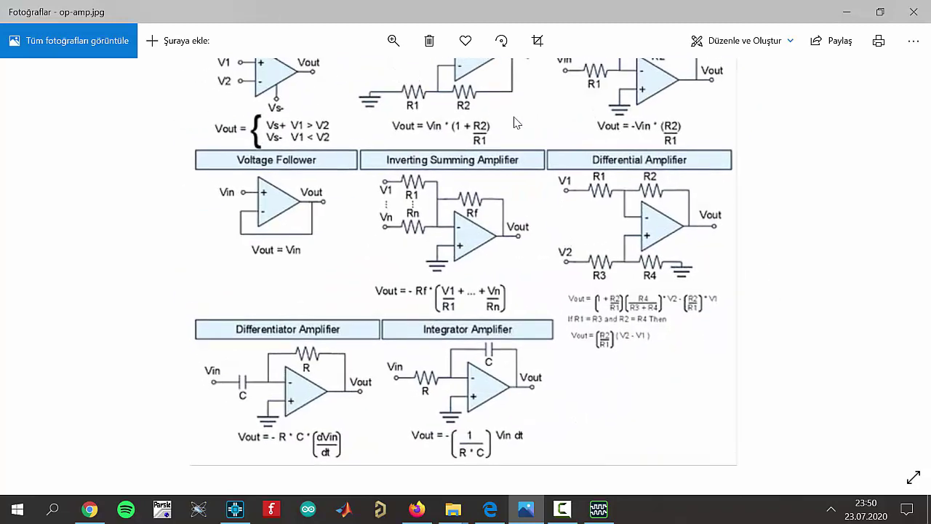
scroll(518, 145, up, 3)
scroll(531, 218, down, 1)
scroll(547, 183, down, 2)
scroll(553, 218, up, 2)
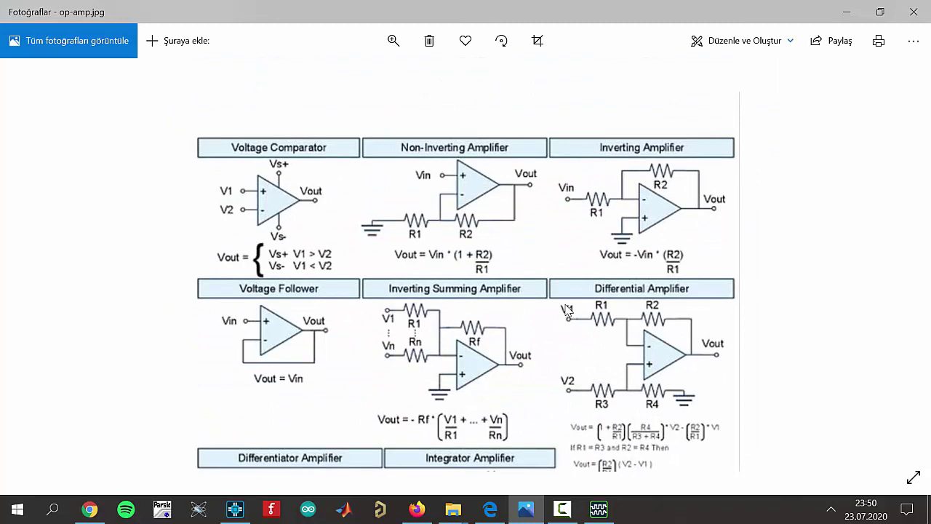
scroll(530, 273, down, 2)
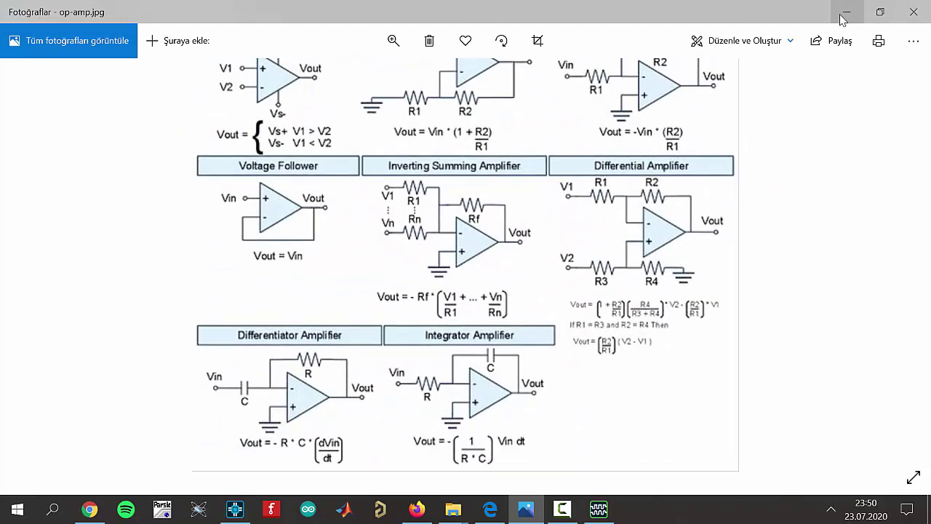